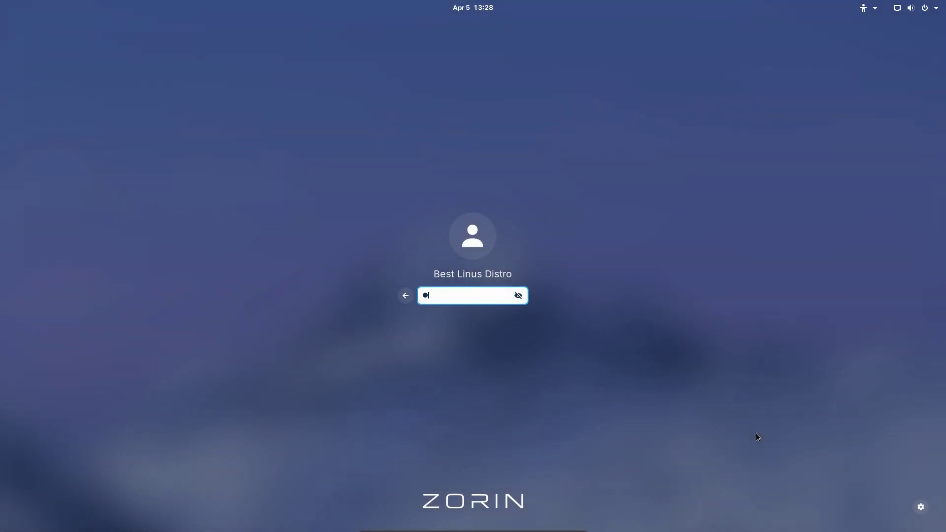
{"action": "type", "text": "a"}
- Log in and set the teal aurora picture as the desktop wallpaper
{"action": "key", "text": "Return"}
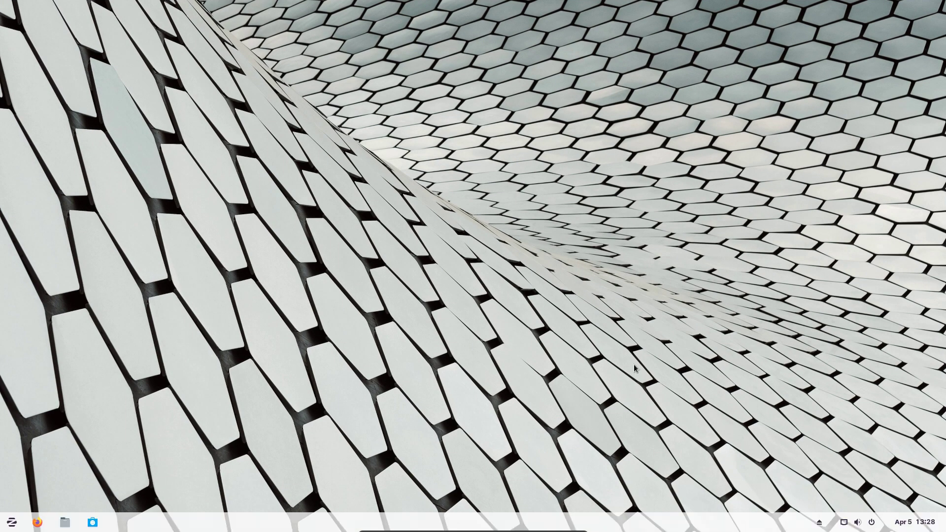
{"action": "right_click", "coordinate": [468, 216]}
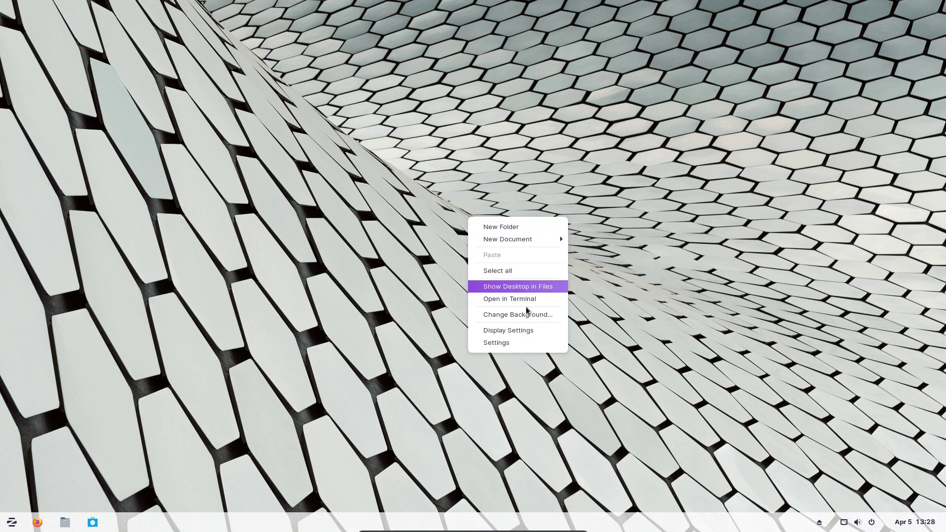
{"action": "left_click", "coordinate": [507, 345]}
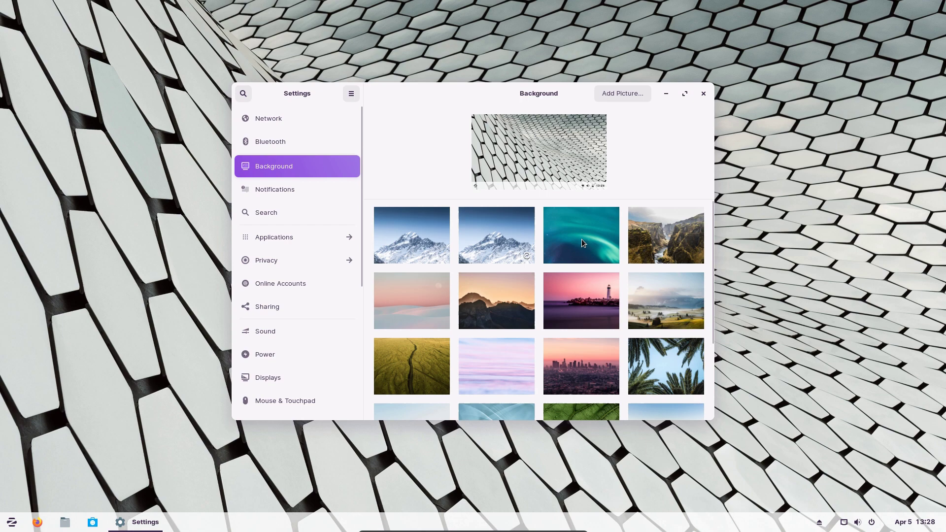
{"action": "left_click", "coordinate": [582, 239]}
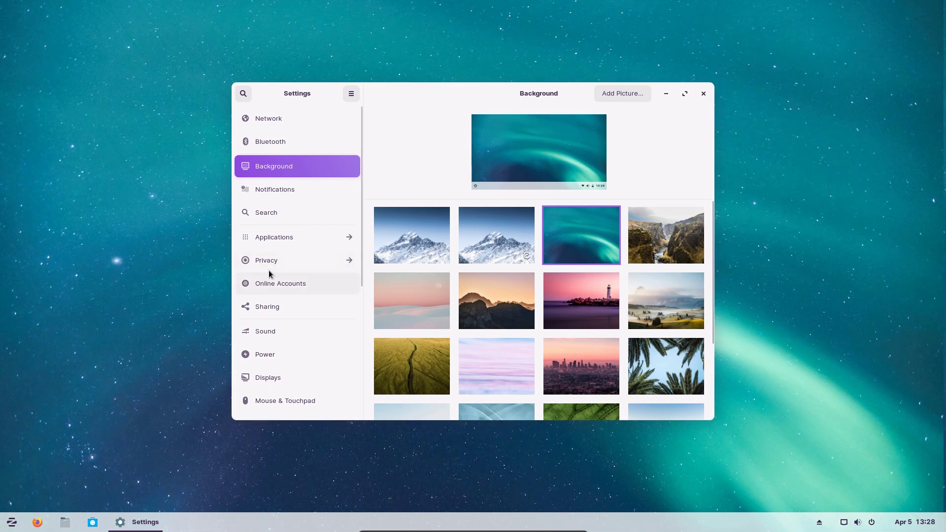
- Open a Terminal window from the launcher, minimize it, and use the application launcher again
{"action": "key", "text": "super"}
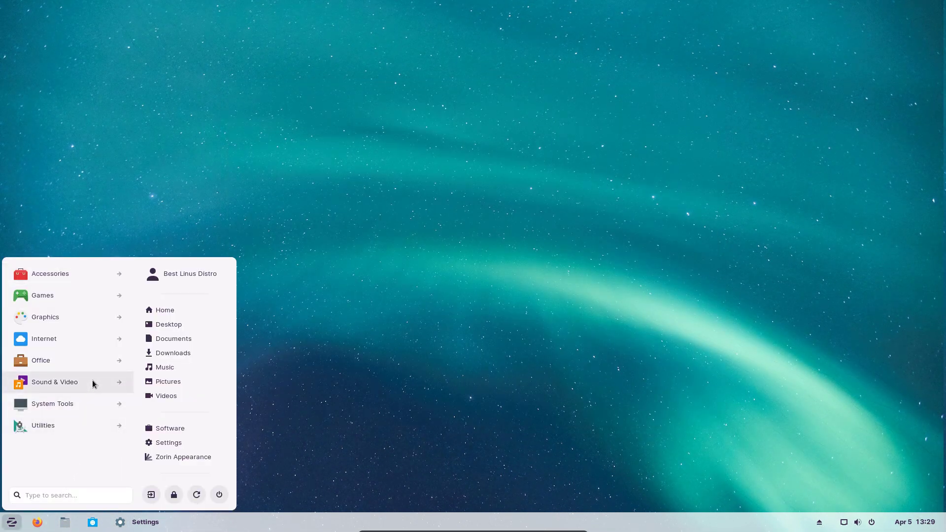
{"action": "left_click", "coordinate": [92, 380]}
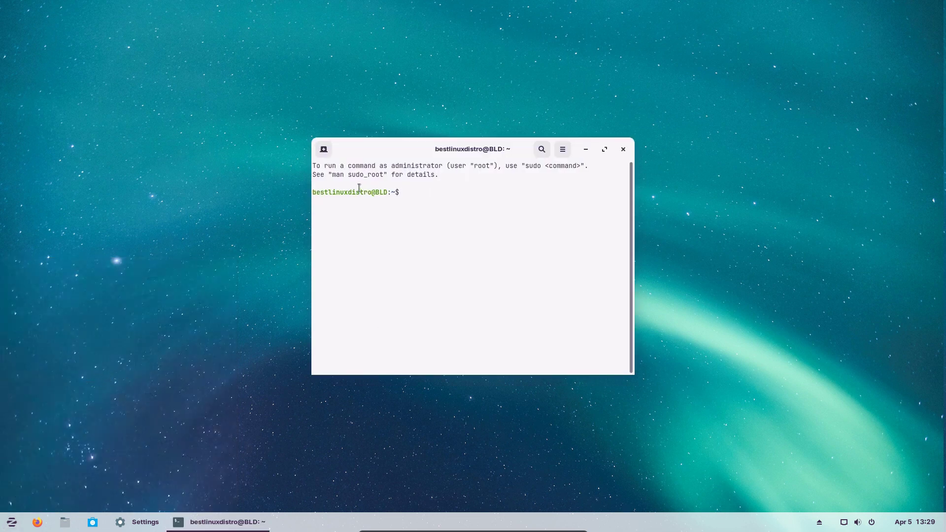
{"action": "left_click", "coordinate": [586, 148]}
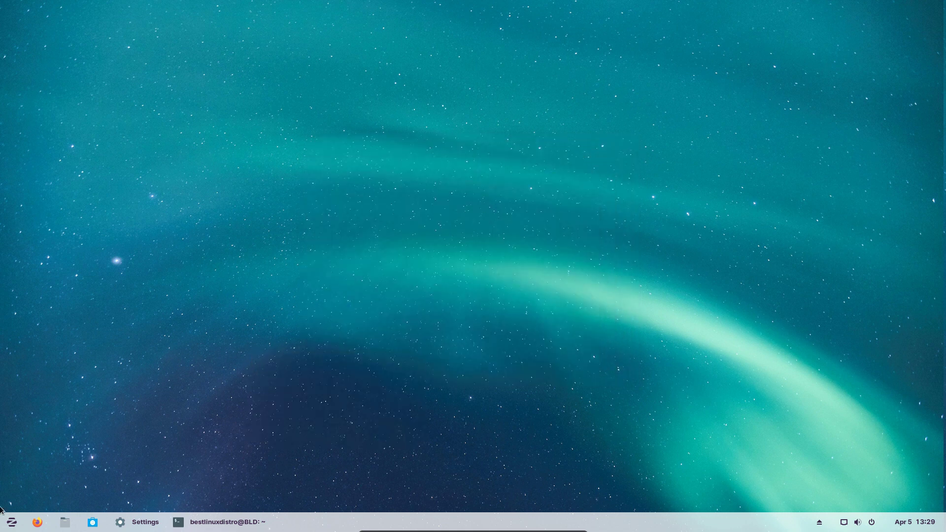
{"action": "left_click", "coordinate": [11, 521]}
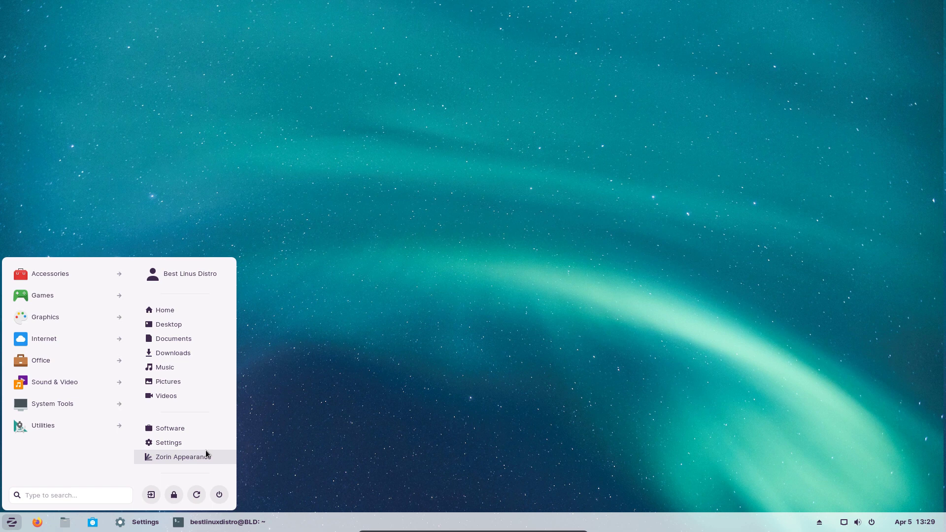
{"action": "left_click", "coordinate": [274, 420]}
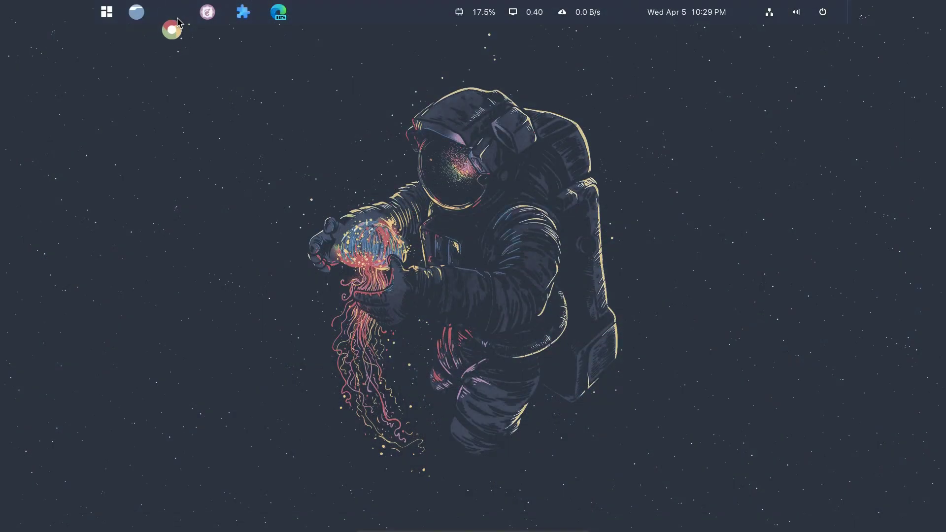
- Launch Chrome and load zorin.com/os/ to reach the Zorin OS download page
{"action": "left_click", "coordinate": [171, 31]}
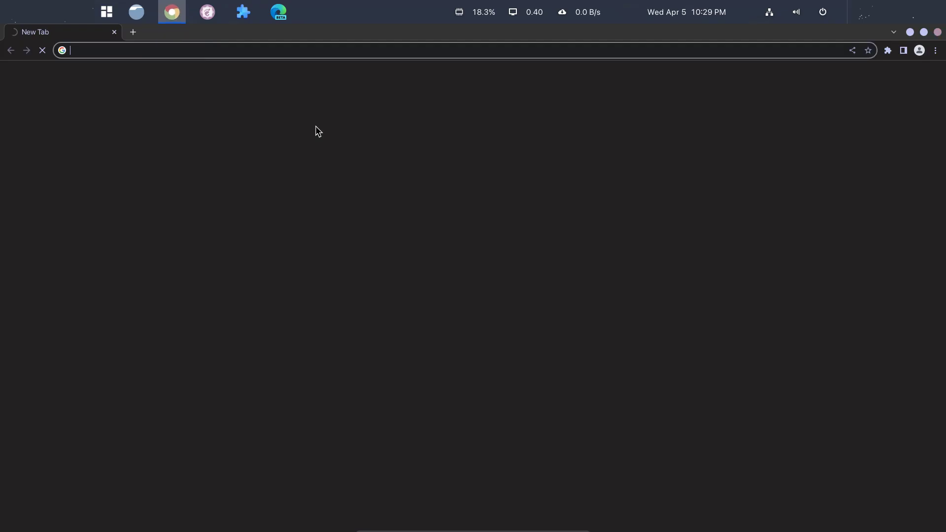
{"action": "left_click", "coordinate": [406, 216]}
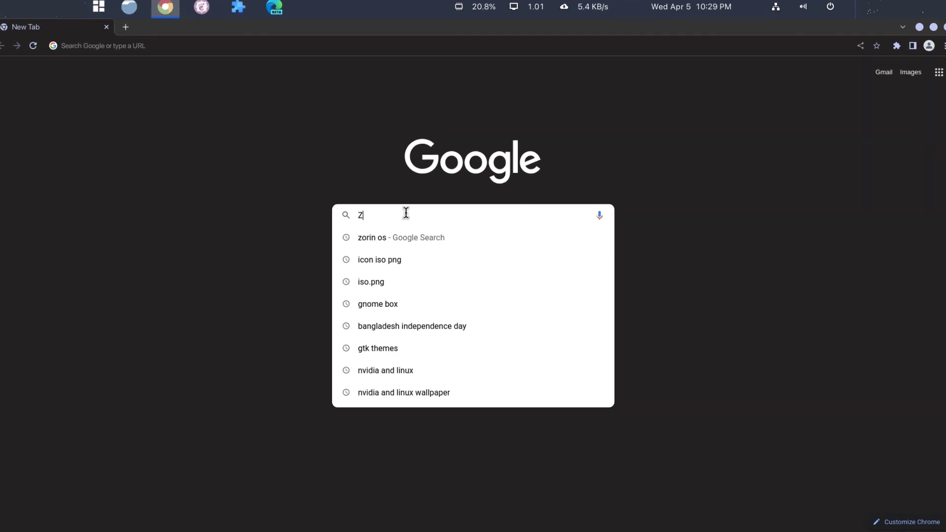
{"action": "type", "text": "Zorin"}
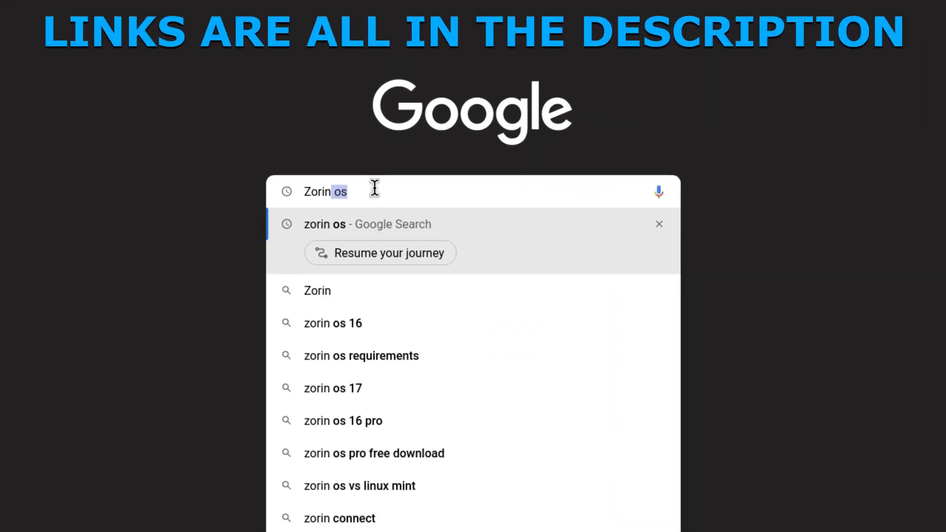
{"action": "type", "text": ".com/os"}
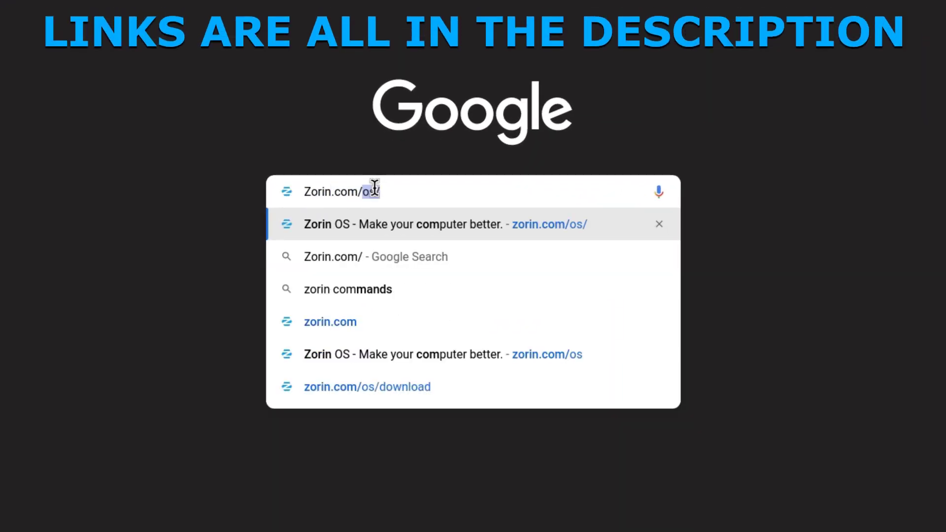
{"action": "type", "text": "/"}
{"action": "key", "text": "Return"}
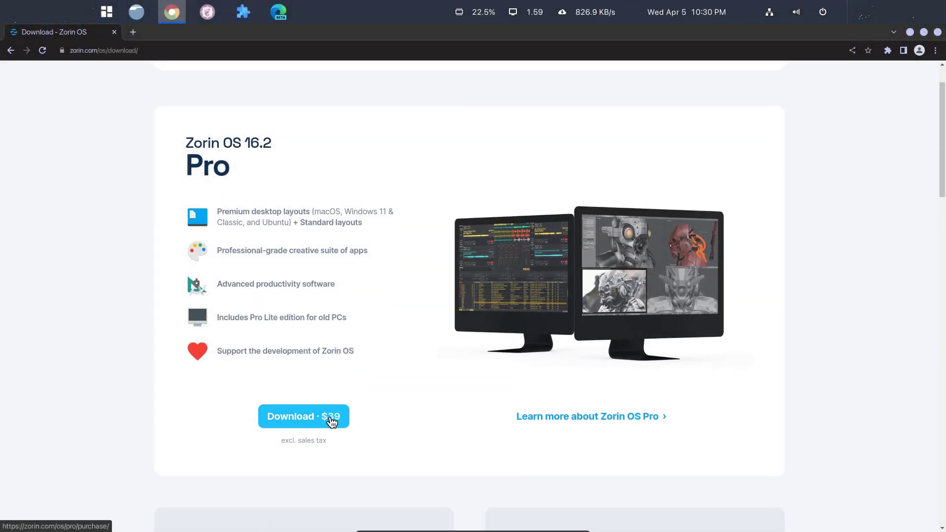
{"action": "scroll", "coordinate": [338, 423], "scroll_direction": "down", "scroll_amount": 5}
{"action": "scroll", "coordinate": [293, 260], "scroll_direction": "down", "scroll_amount": 1}
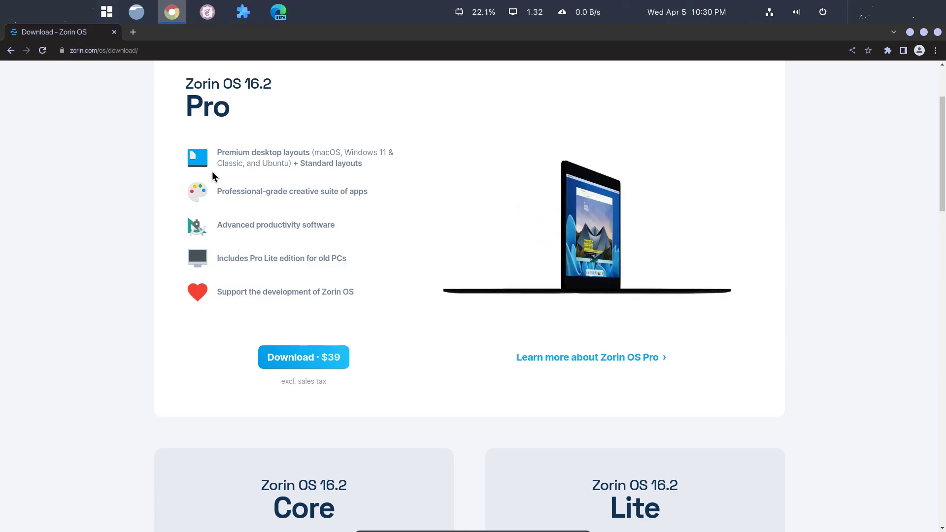
{"action": "scroll", "coordinate": [258, 296], "scroll_direction": "down", "scroll_amount": 3}
{"action": "scroll", "coordinate": [324, 353], "scroll_direction": "down", "scroll_amount": 3}
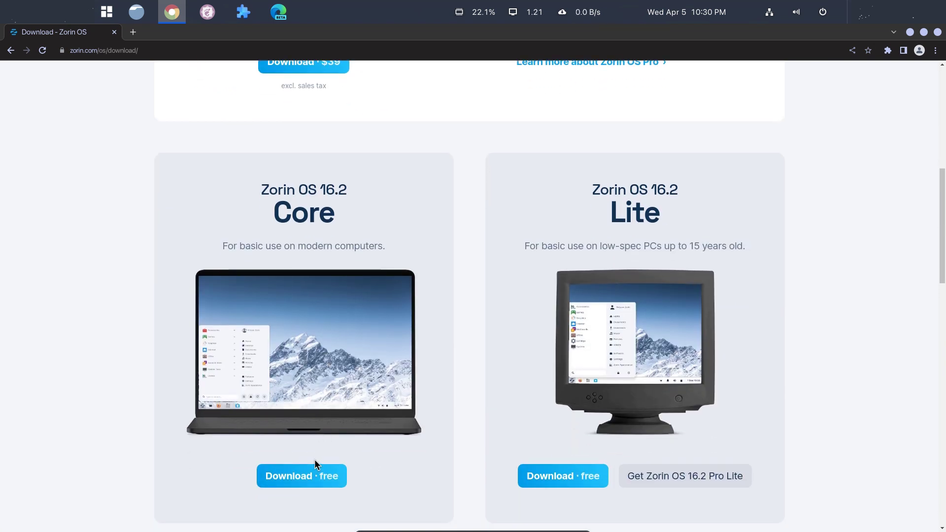
{"action": "scroll", "coordinate": [315, 465], "scroll_direction": "down", "scroll_amount": 1}
- Download free Zorin OS 16.2 Core, skipping the newsletter, and list alternative mirror servers
{"action": "left_click", "coordinate": [308, 417]}
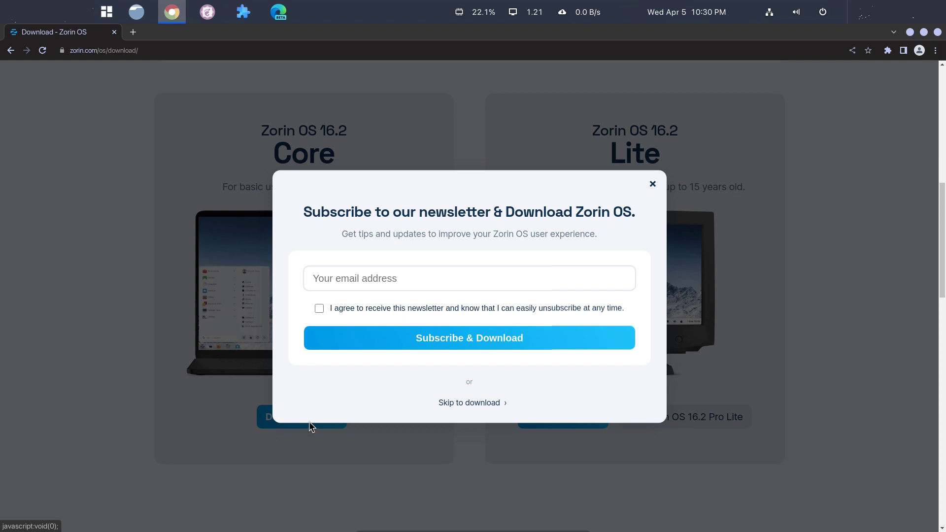
{"action": "left_click", "coordinate": [466, 403]}
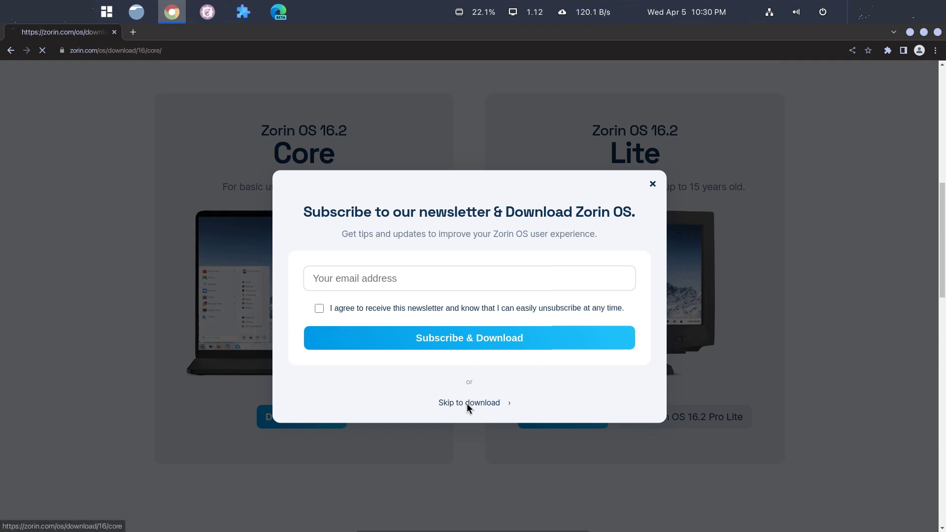
{"action": "left_click", "coordinate": [205, 299]}
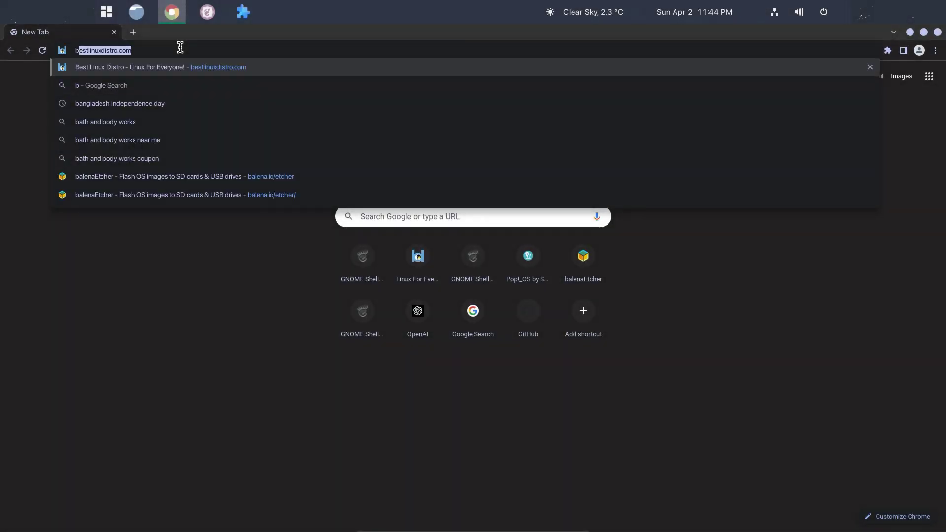
{"action": "type", "text": "a"}
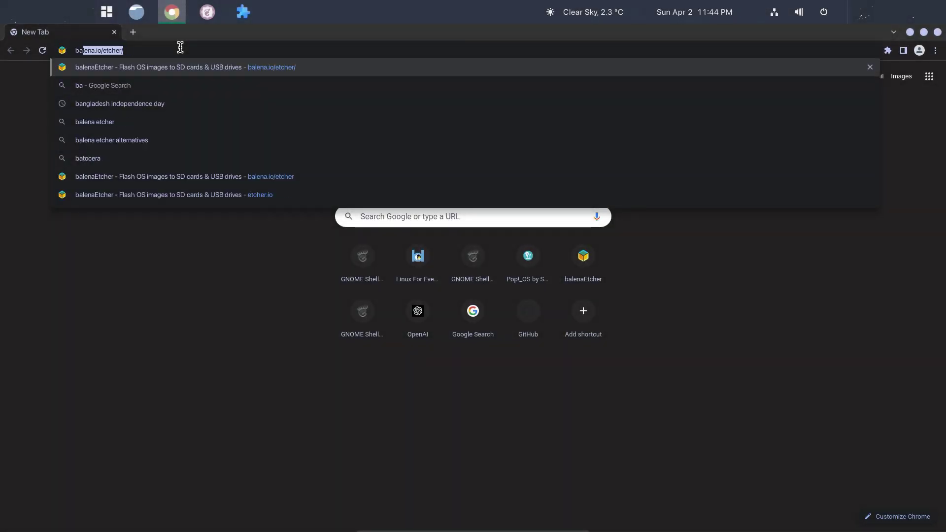
{"action": "type", "text": "lena"}
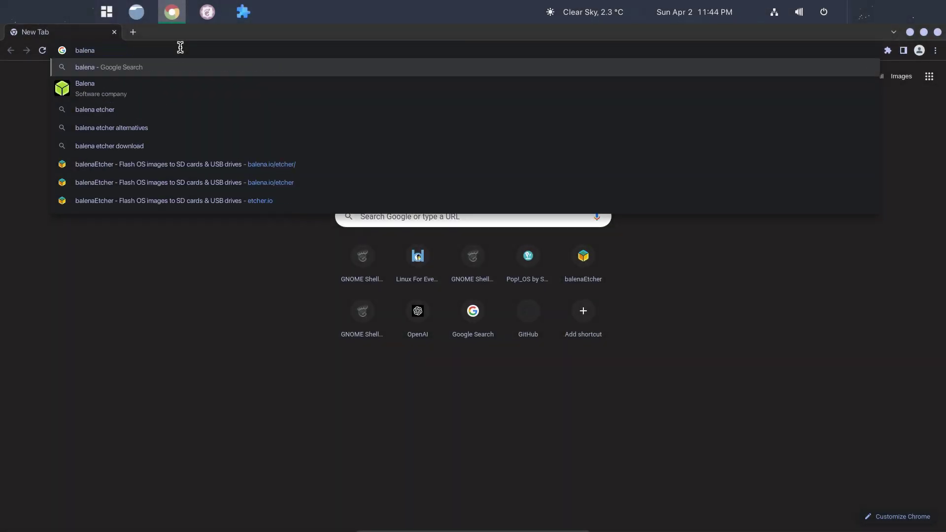
{"action": "type", "text": ".io"}
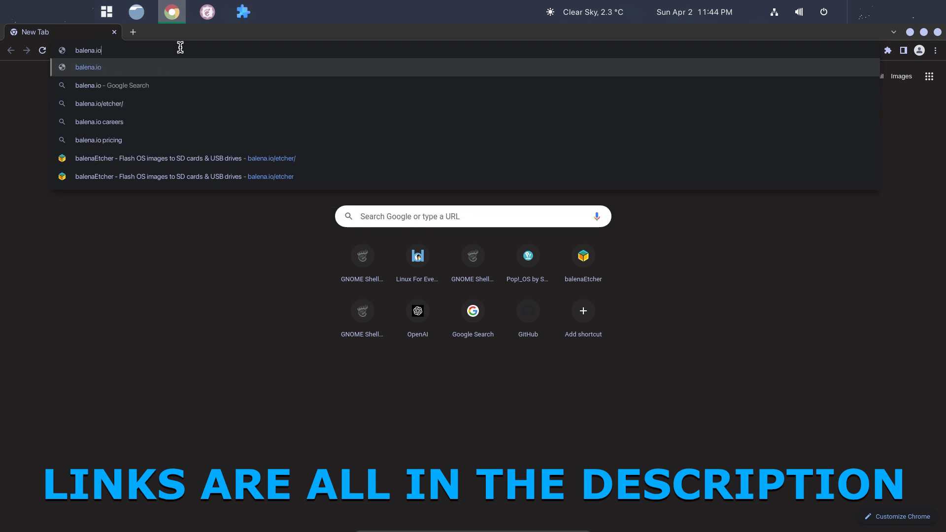
{"action": "type", "text": "/etcher"}
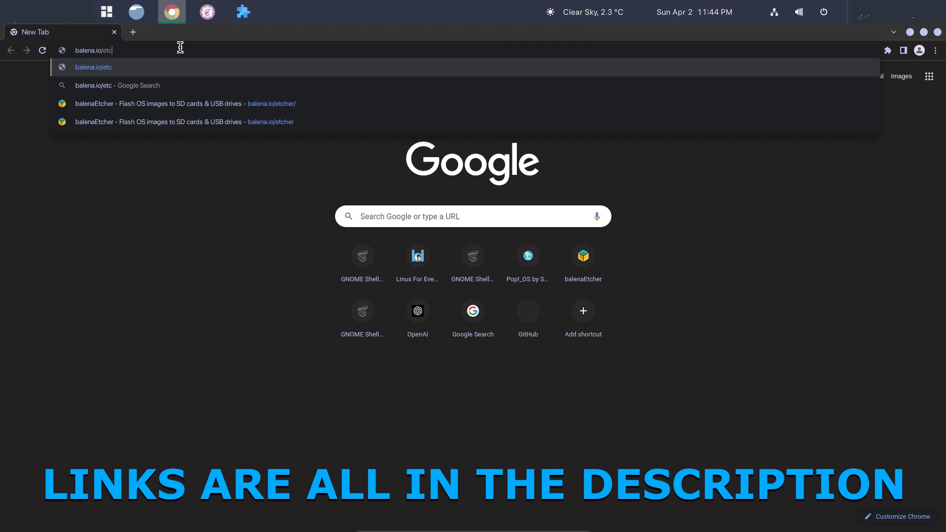
- Download the balenaEtcher 1.18.4 Linux x64 AppImage from balena.io/etcher and check the downloads list
{"action": "key", "text": "Return"}
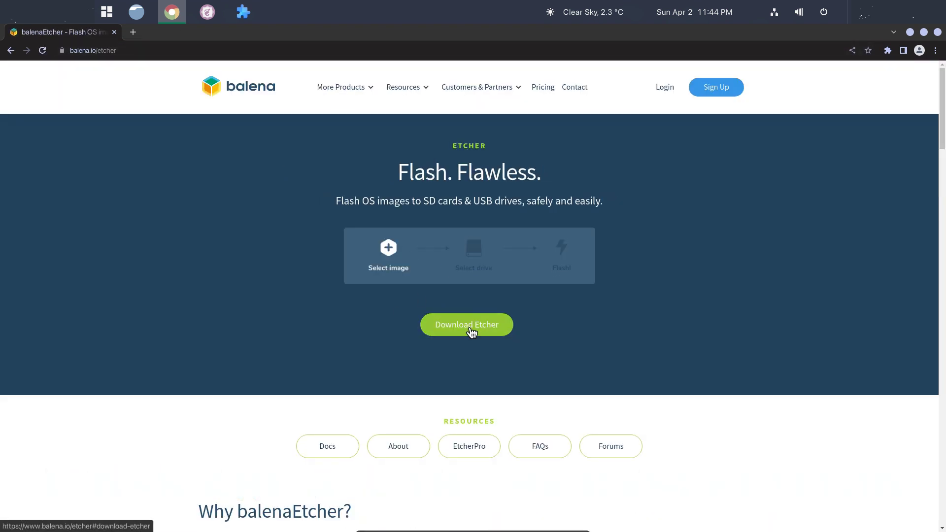
{"action": "left_click", "coordinate": [471, 332]}
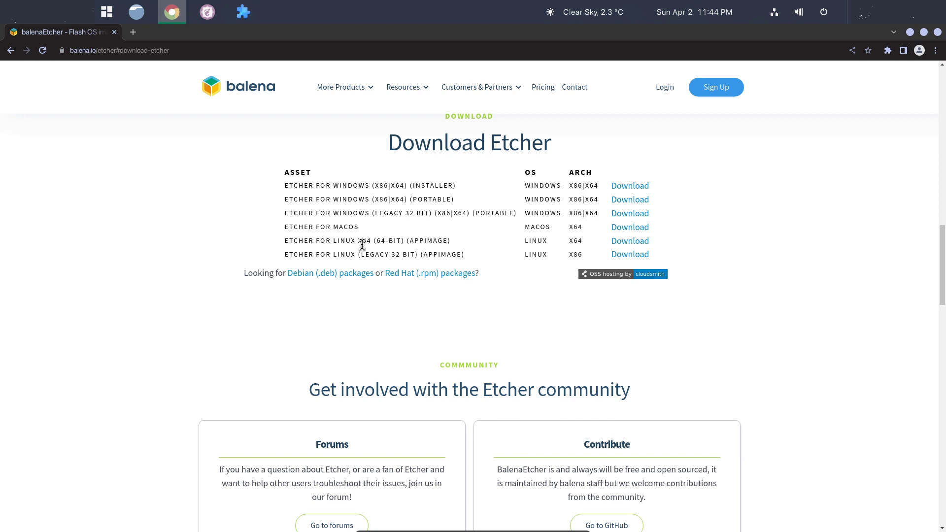
{"action": "left_click_drag", "start_coordinate": [357, 240], "coordinate": [621, 243]}
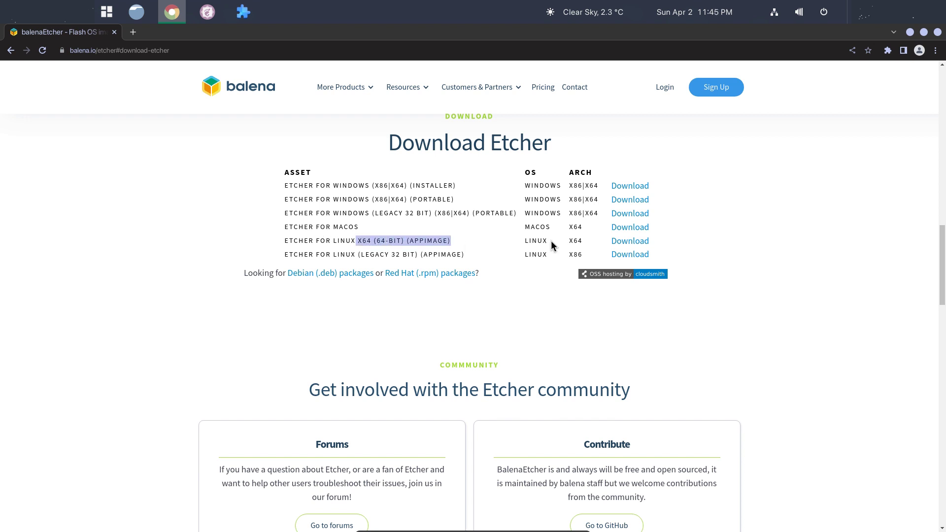
{"action": "left_click", "coordinate": [621, 243]}
{"action": "key", "text": "ctrl+j"}
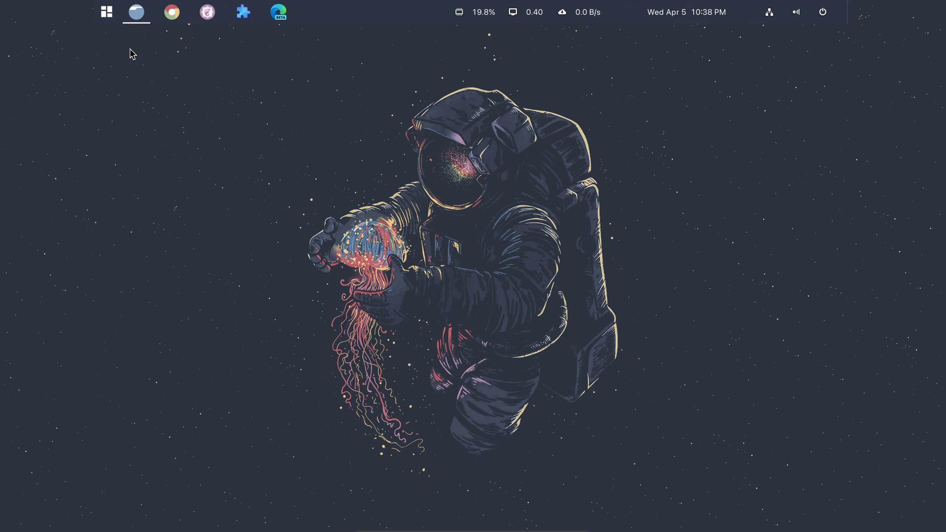
- Make the balenaEtcher 1.18.4 AppImage in Downloads executable, then run it
{"action": "left_click", "coordinate": [137, 13]}
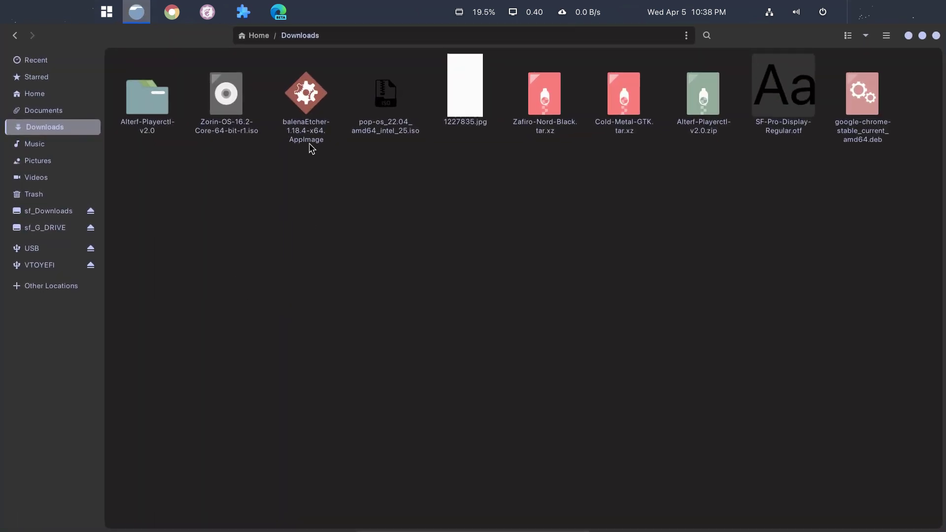
{"action": "right_click", "coordinate": [310, 121]}
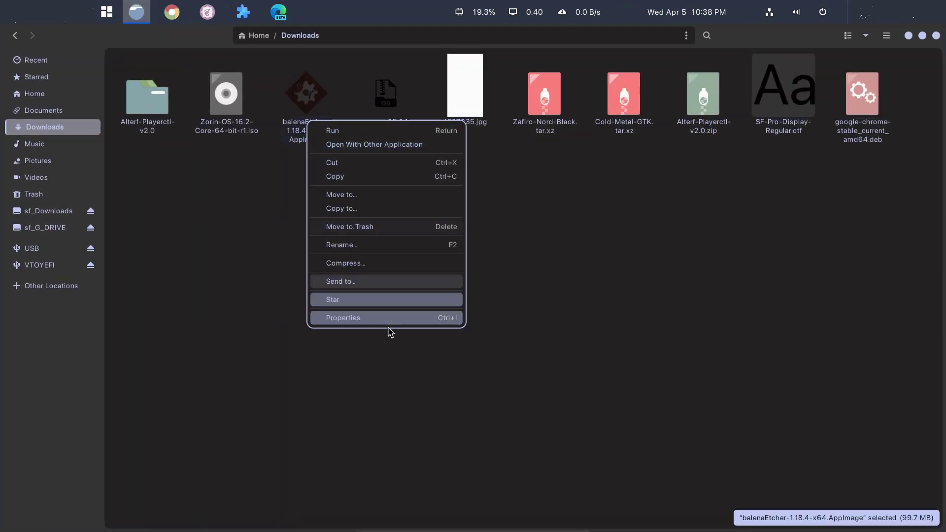
{"action": "left_click", "coordinate": [392, 329]}
{"action": "right_click", "coordinate": [311, 136]}
{"action": "left_click", "coordinate": [370, 337]}
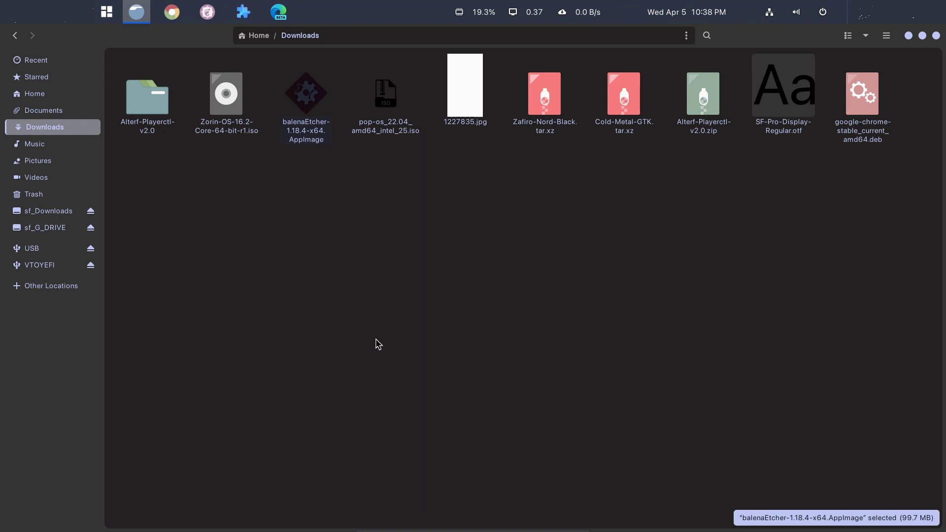
{"action": "left_click", "coordinate": [511, 194]}
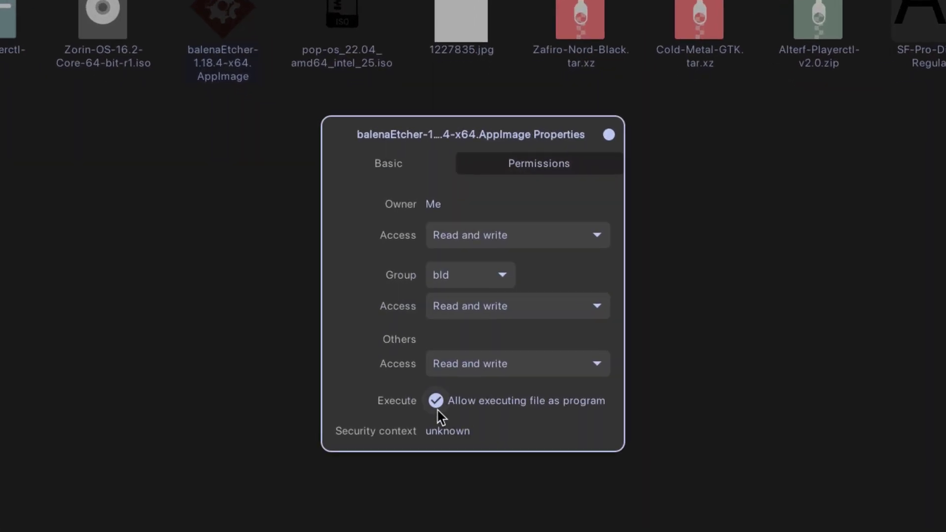
{"action": "left_click", "coordinate": [436, 401]}
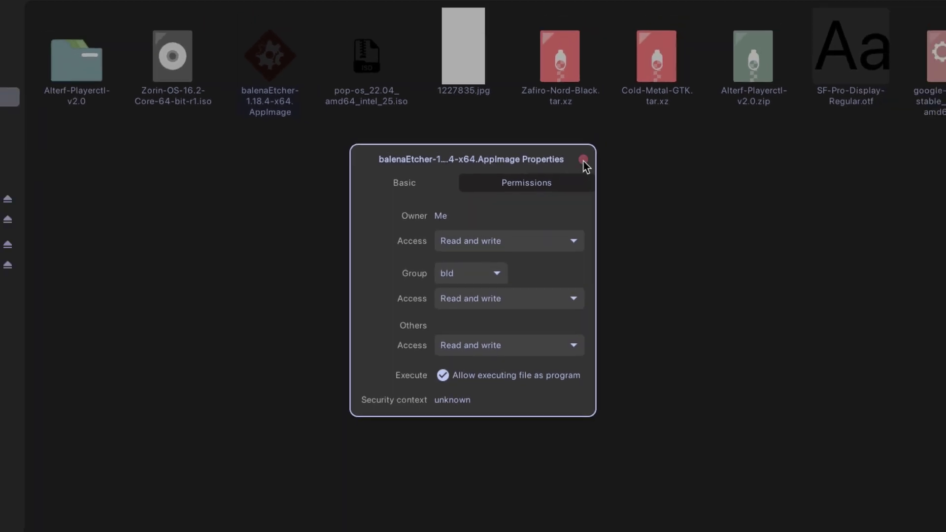
{"action": "left_click", "coordinate": [585, 161]}
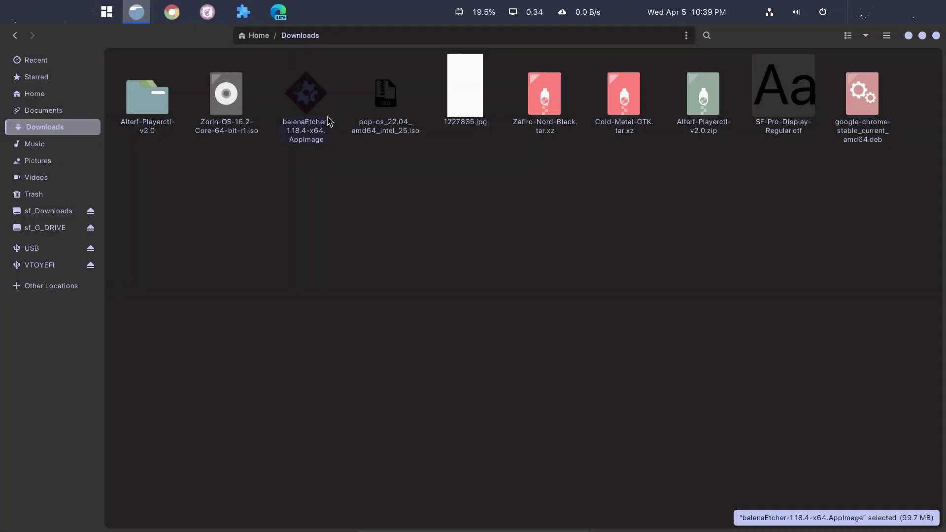
{"action": "right_click", "coordinate": [325, 118]}
{"action": "left_click", "coordinate": [334, 126]}
- Close Files and load Zorin-OS-16.2-Core-64-bit-r1.iso as the image to flash
{"action": "left_click", "coordinate": [922, 35]}
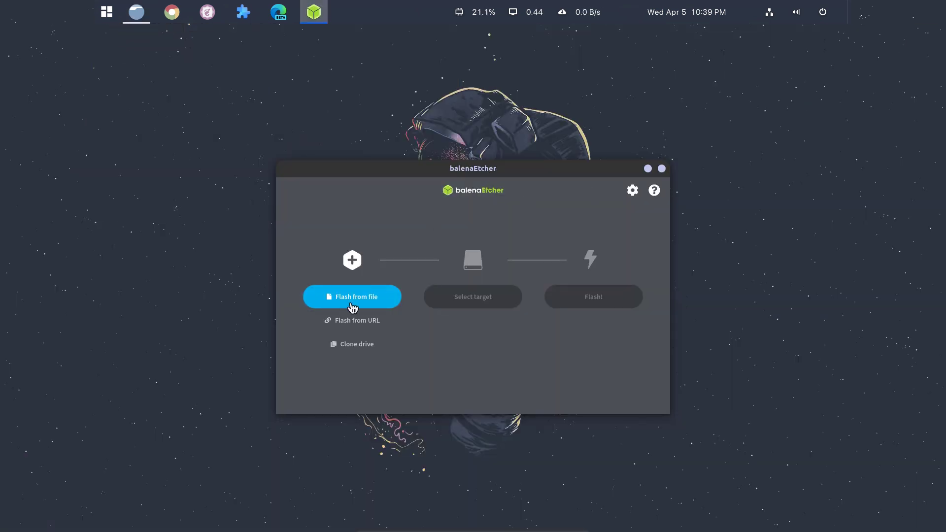
{"action": "left_click", "coordinate": [352, 303]}
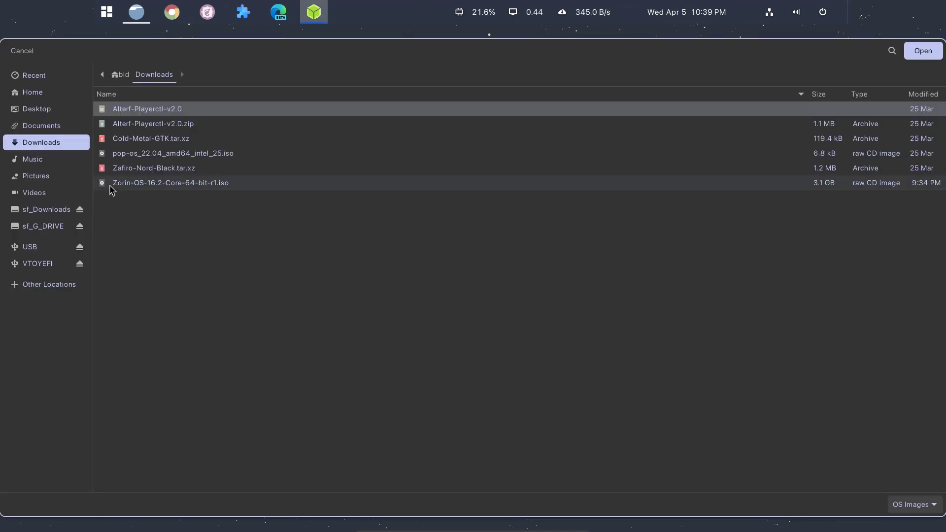
{"action": "left_click", "coordinate": [146, 185]}
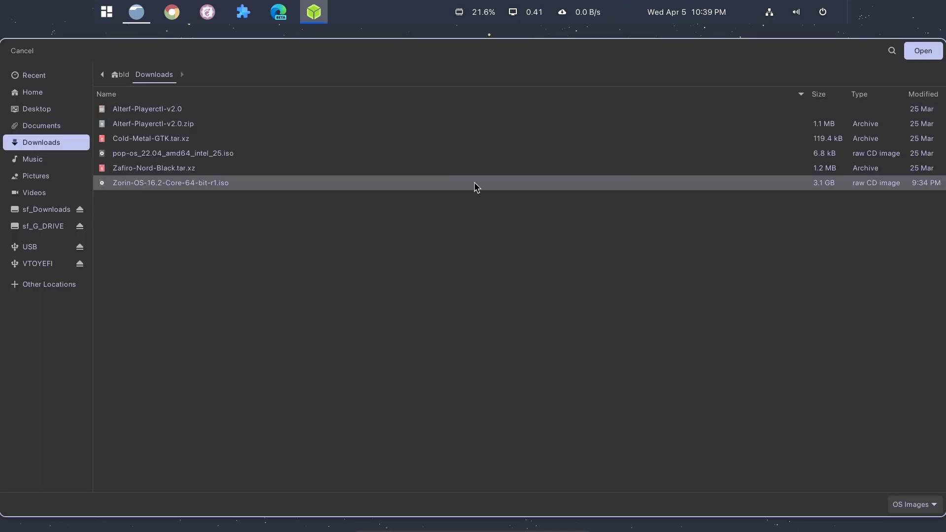
{"action": "left_click", "coordinate": [923, 50]}
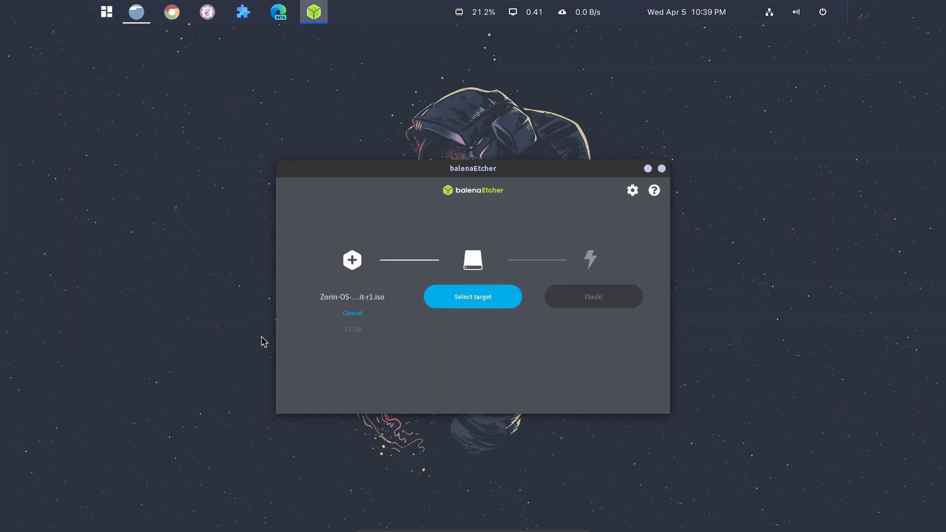
- Select the 7.9 GB JetFlash USB drive as the flash target
{"action": "left_click", "coordinate": [473, 298]}
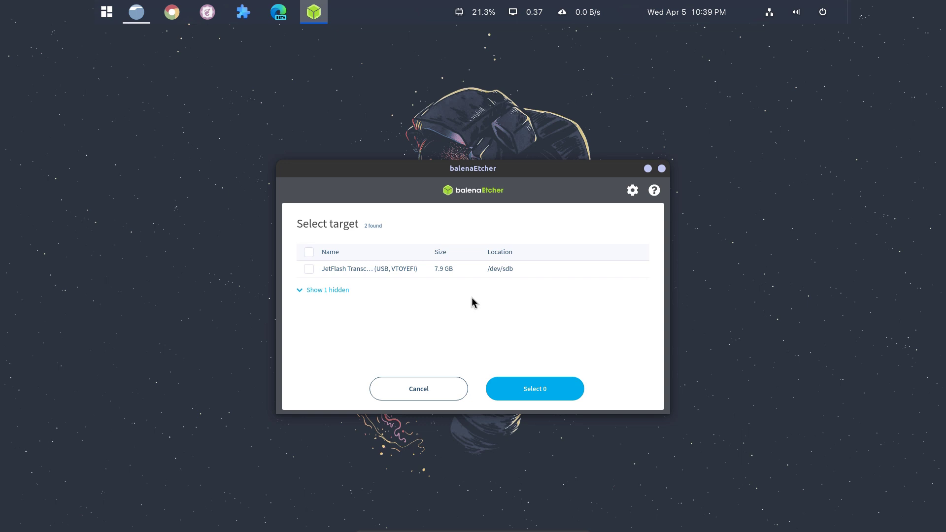
{"action": "left_click", "coordinate": [309, 270]}
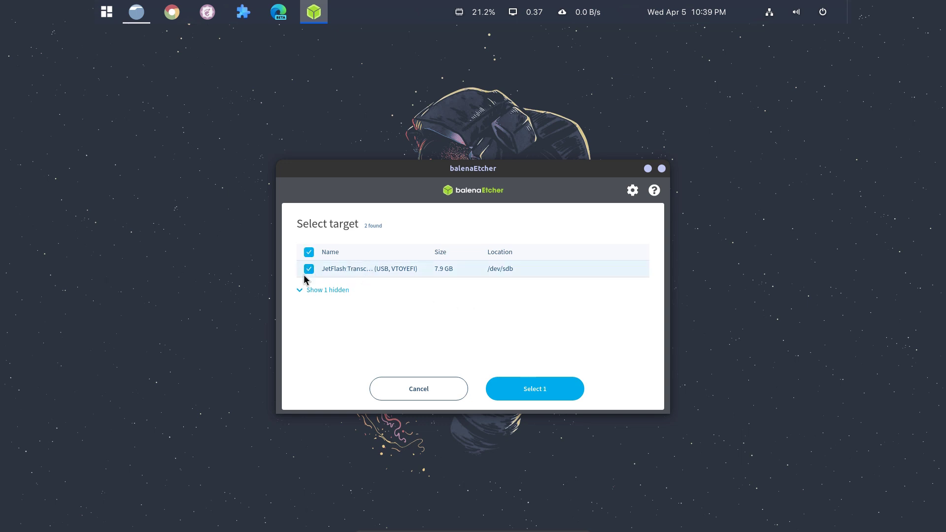
{"action": "left_click", "coordinate": [516, 385]}
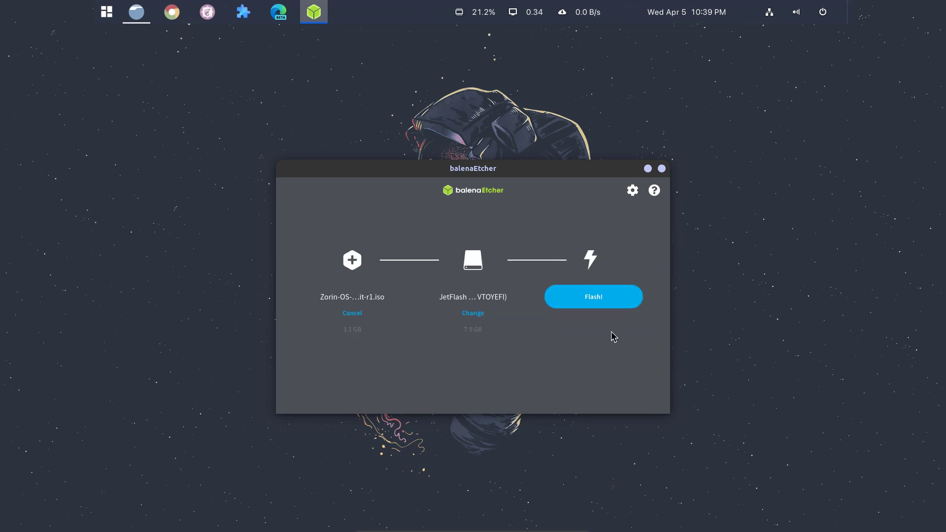
- Start flashing the Zorin ISO to the JetFlash drive and authenticate with the password
{"action": "left_click", "coordinate": [602, 303]}
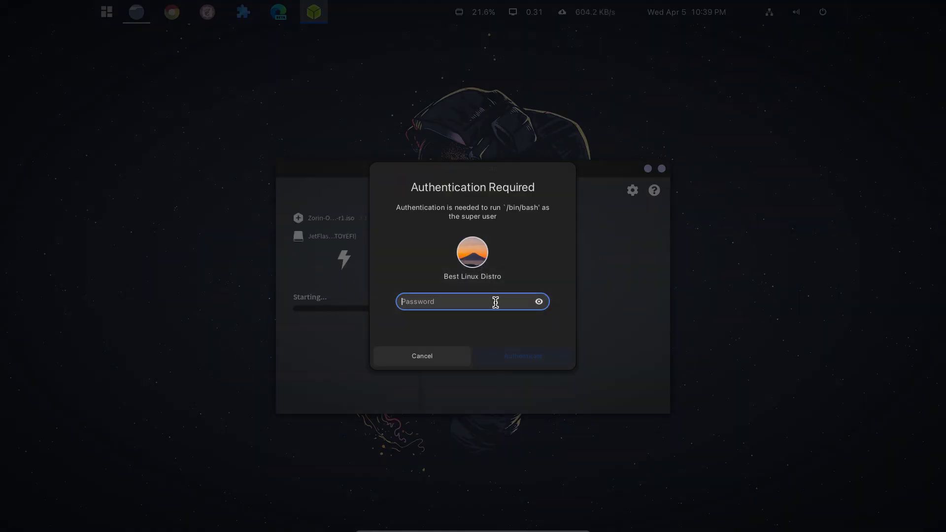
{"action": "type", "text": "***"}
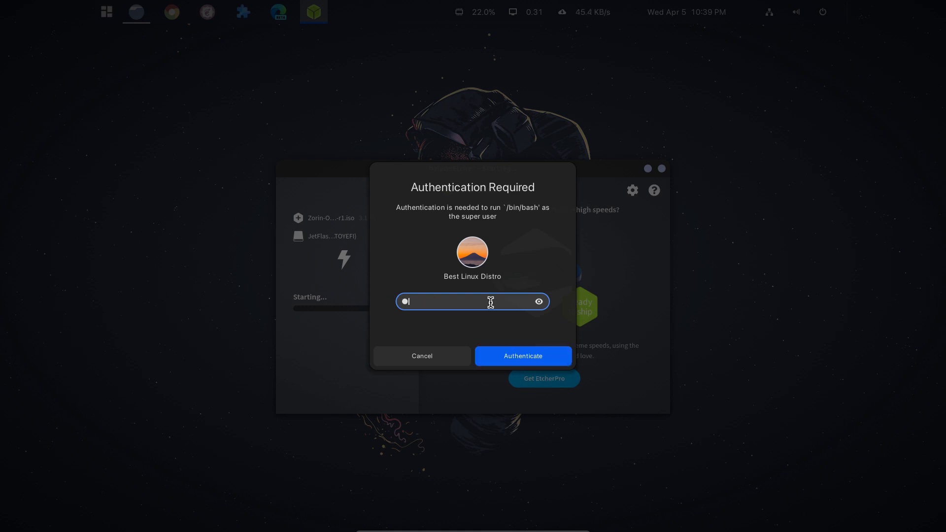
{"action": "left_click", "coordinate": [532, 360]}
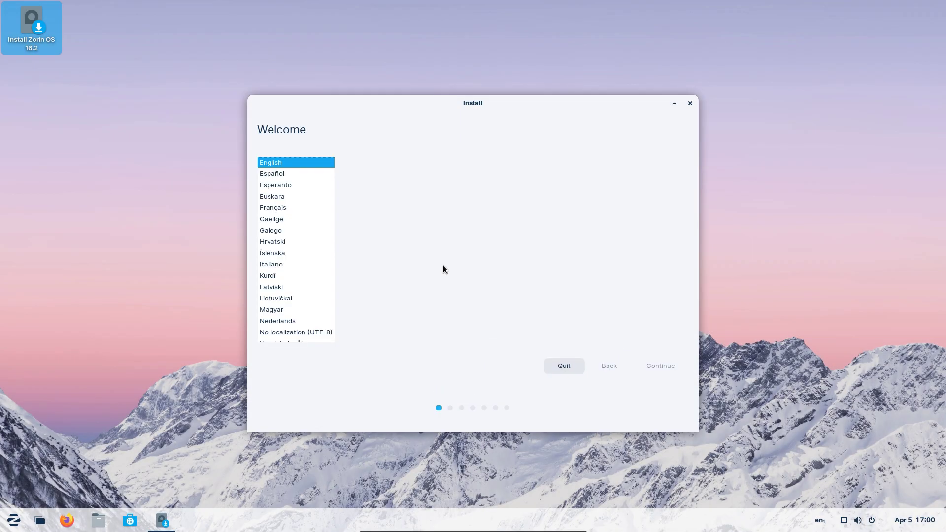
- Accept English with the English (US) keyboard, keep update options, and opt out of the census
{"action": "left_click", "coordinate": [658, 365]}
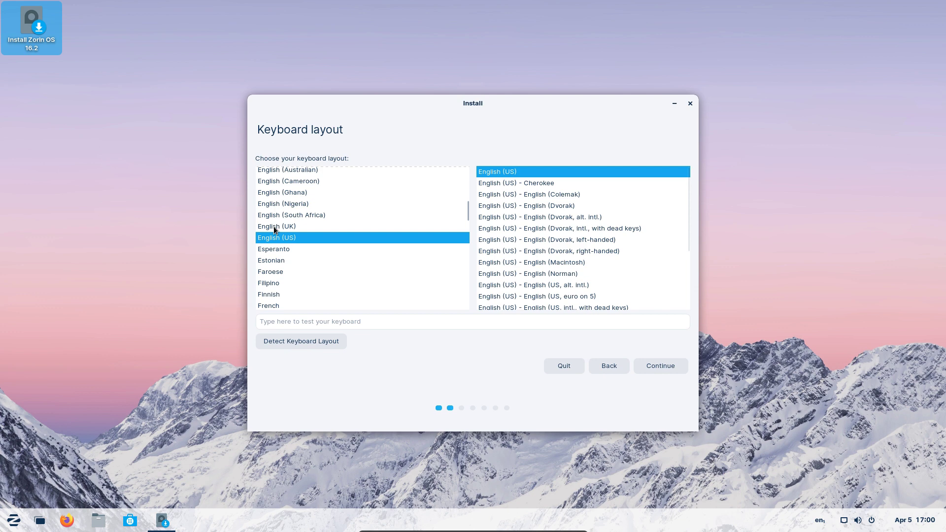
{"action": "left_click", "coordinate": [660, 366]}
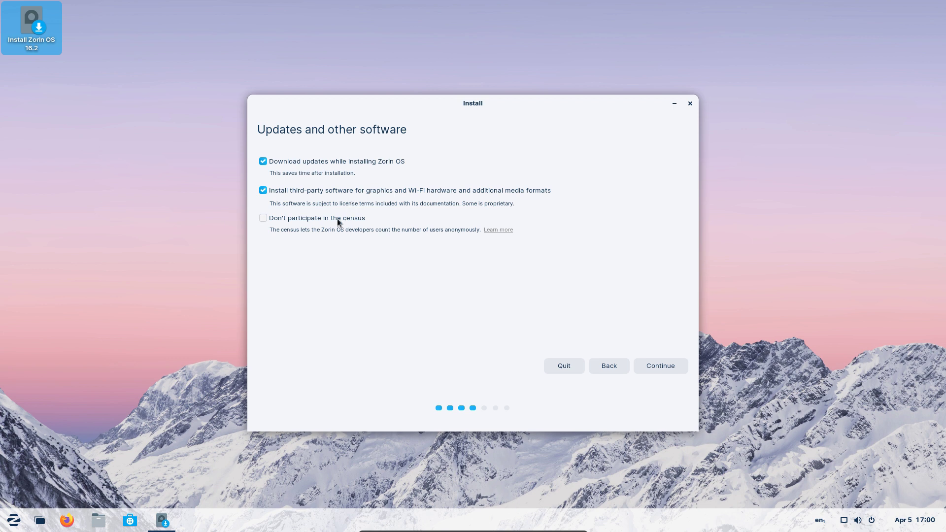
{"action": "left_click", "coordinate": [264, 220]}
{"action": "left_click", "coordinate": [655, 372]}
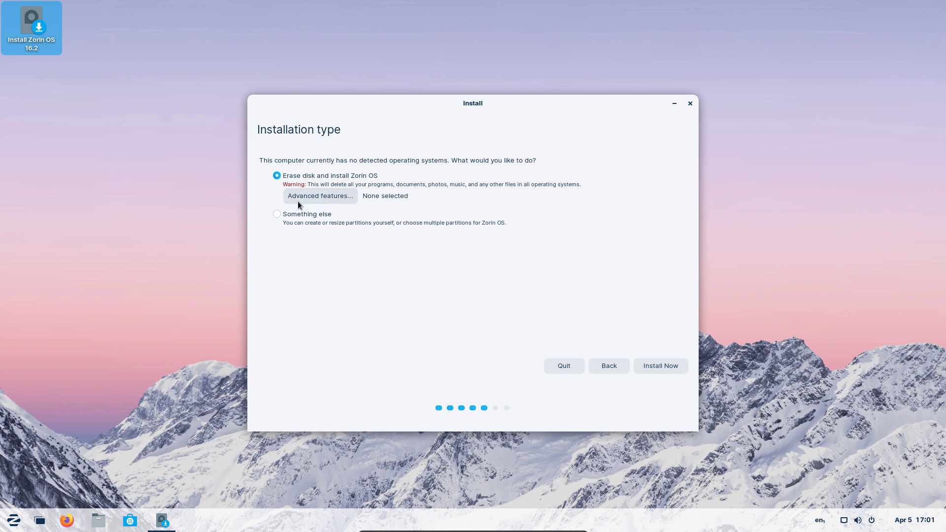
- Keep 'Erase disk and install Zorin OS' and confirm writing the partition changes
{"action": "left_click_drag", "start_coordinate": [308, 184], "coordinate": [580, 191]}
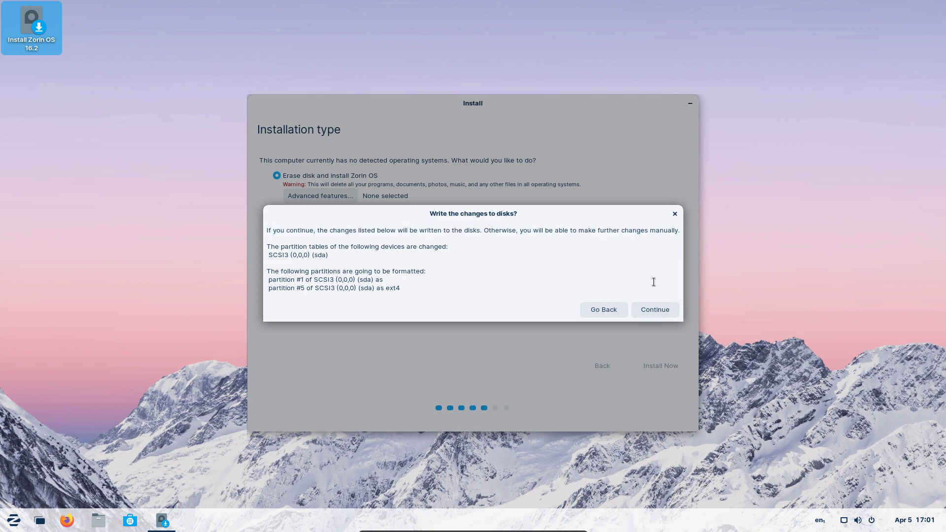
{"action": "left_click", "coordinate": [655, 309]}
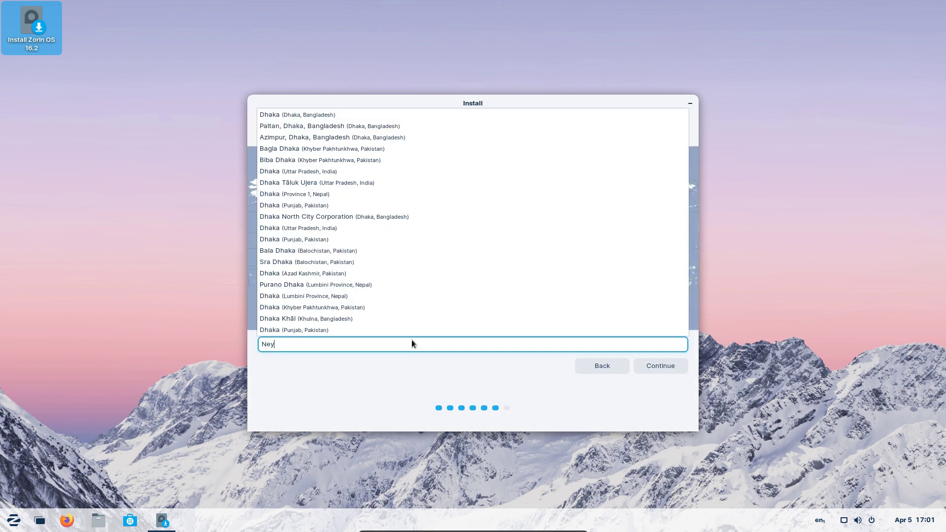
{"action": "type", "text": "w Yor"}
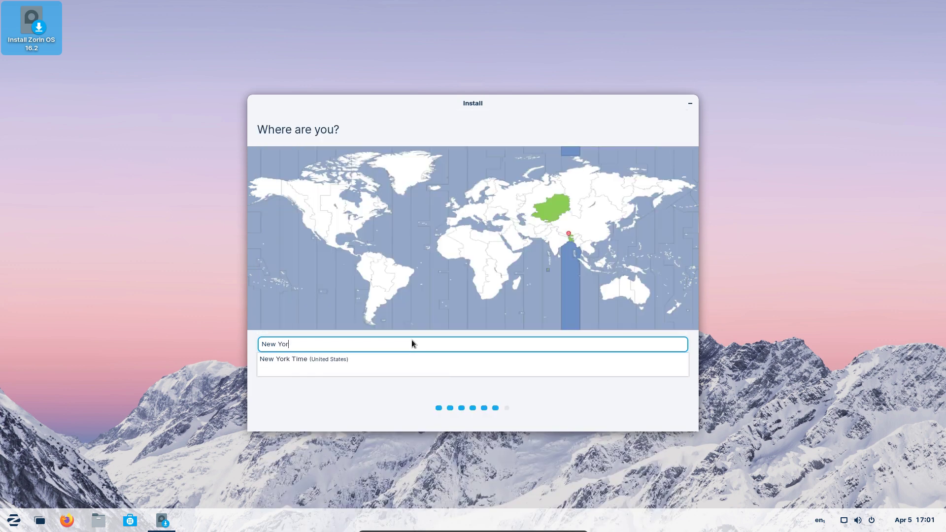
- Pick 'New York Time (United States)' as the time zone and continue to account setup
{"action": "left_click", "coordinate": [298, 360]}
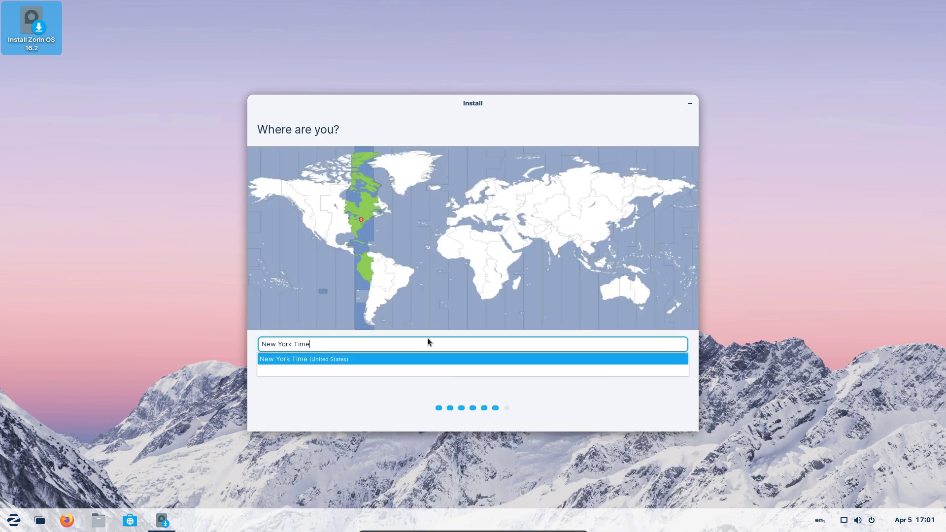
{"action": "left_click", "coordinate": [356, 407]}
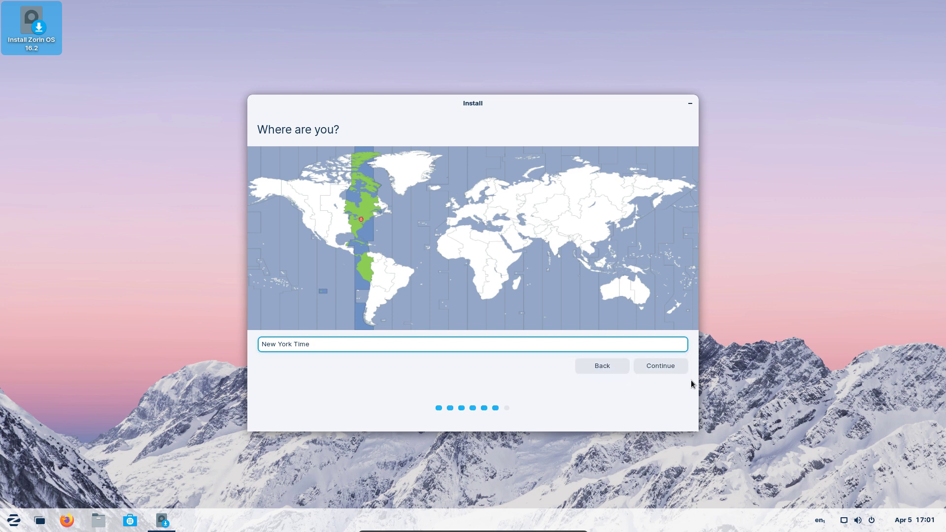
{"action": "left_click", "coordinate": [672, 366]}
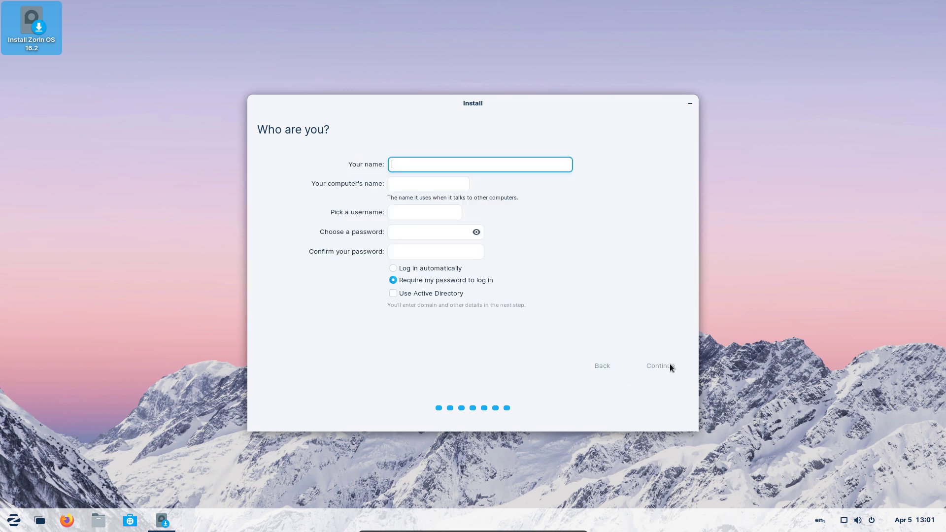
{"action": "type", "text": "Best Li"}
{"action": "type", "text": "nus Distro"}
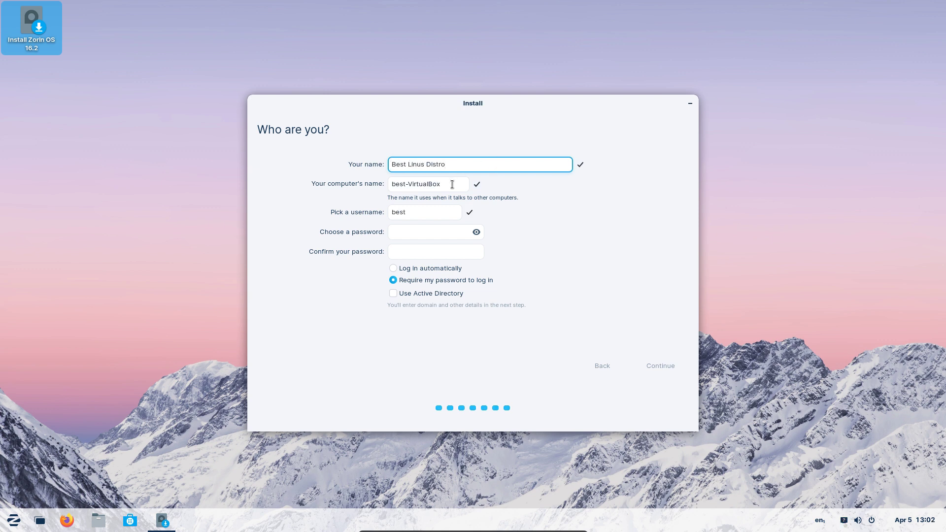
- Name the computer BLD, fill the account fields, and start the installation
{"action": "double_click", "coordinate": [453, 184]}
{"action": "type", "text": "BLD"}
{"action": "key", "text": "Tab"}
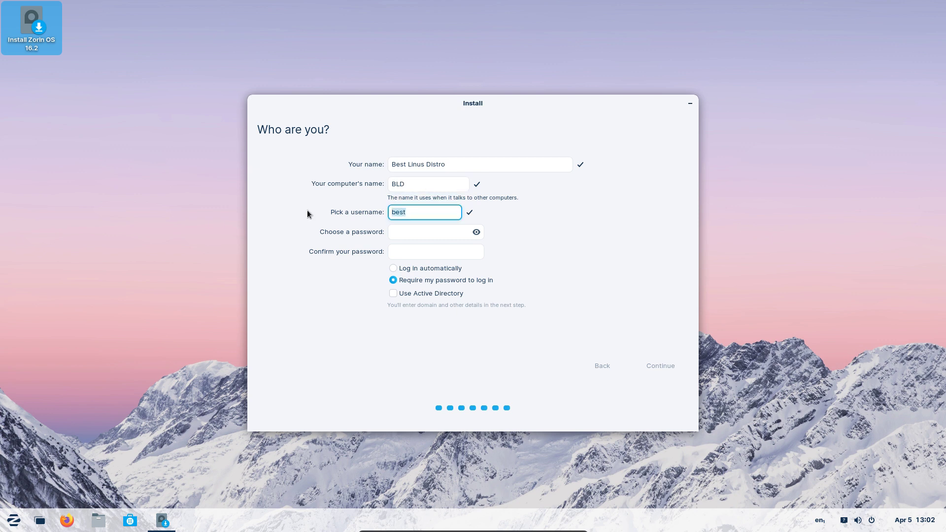
{"action": "type", "text": "B"}
{"action": "left_click", "coordinate": [660, 366]}
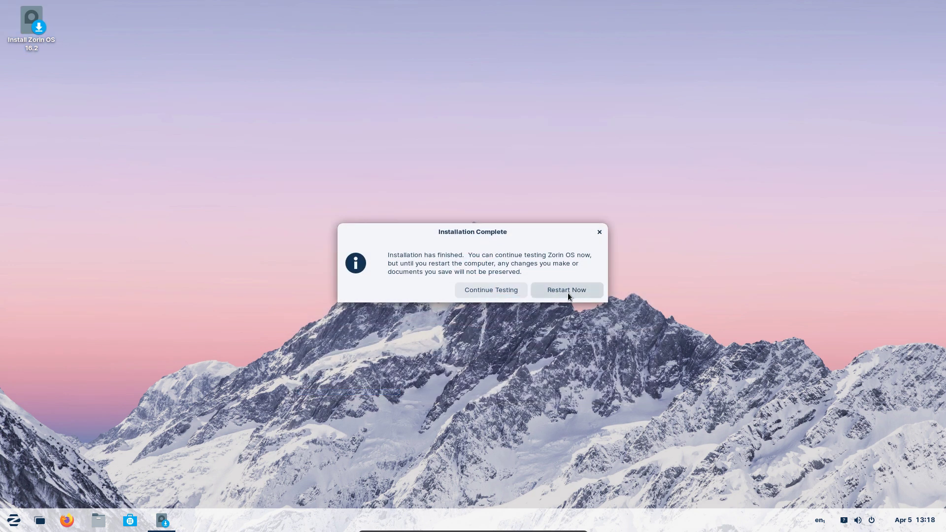
- Restart Now into the installed Zorin OS, then open and dismiss the desktop menu
{"action": "left_click", "coordinate": [568, 293]}
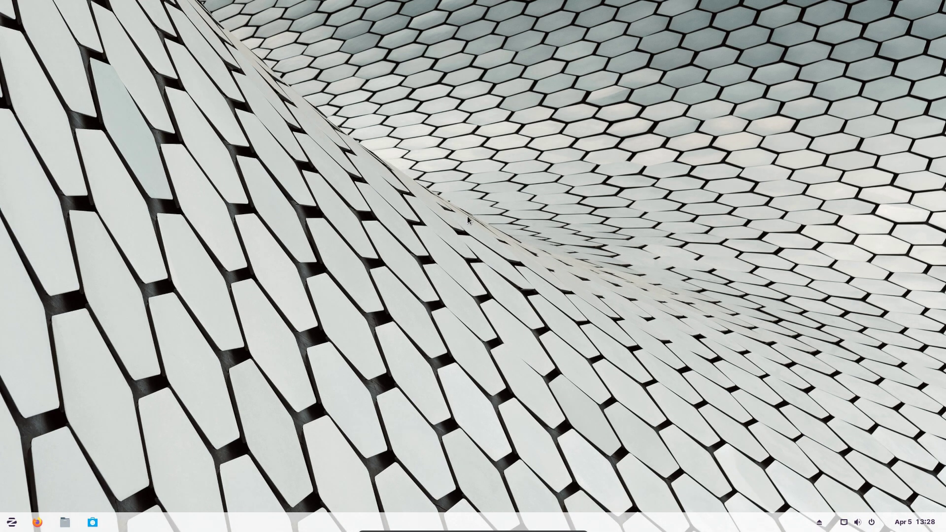
{"action": "right_click", "coordinate": [468, 216]}
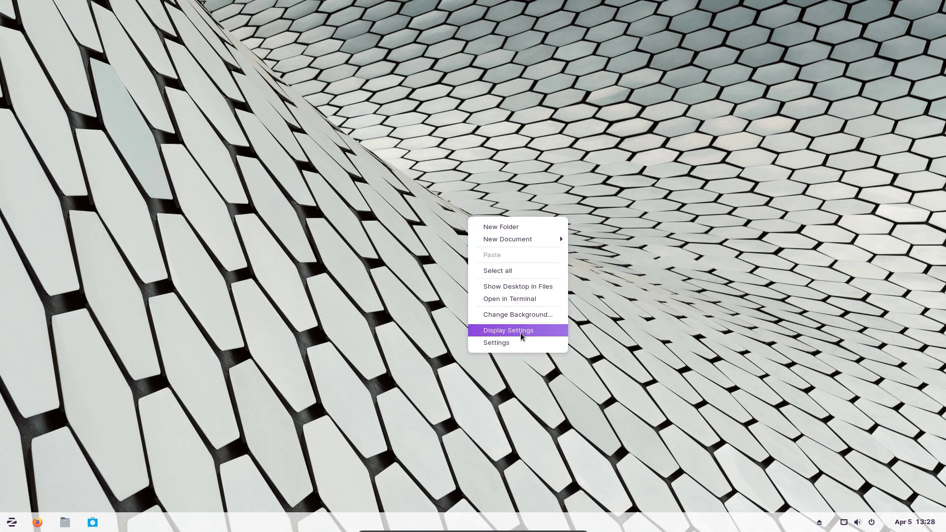
{"action": "left_click", "coordinate": [507, 343]}
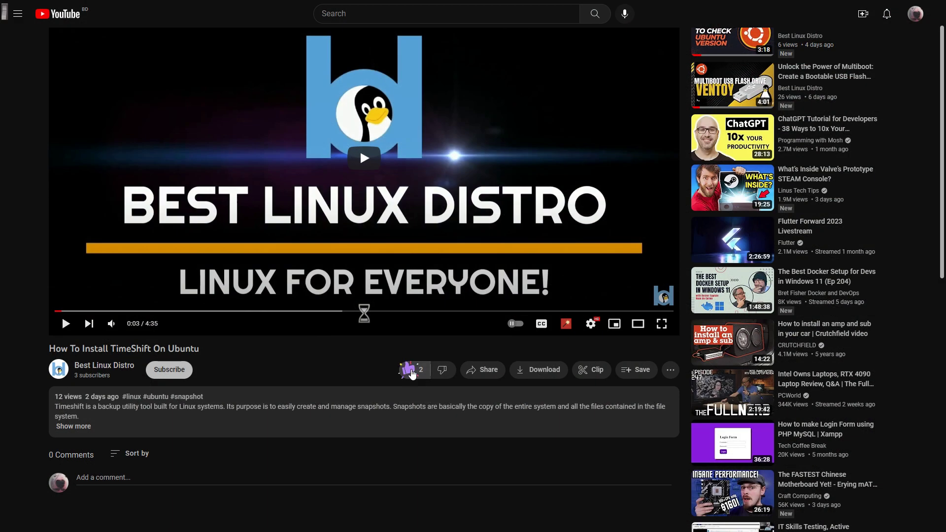
- Subscribe to the channel of the YouTube TimeShift tutorial video
{"action": "left_click", "coordinate": [170, 369]}
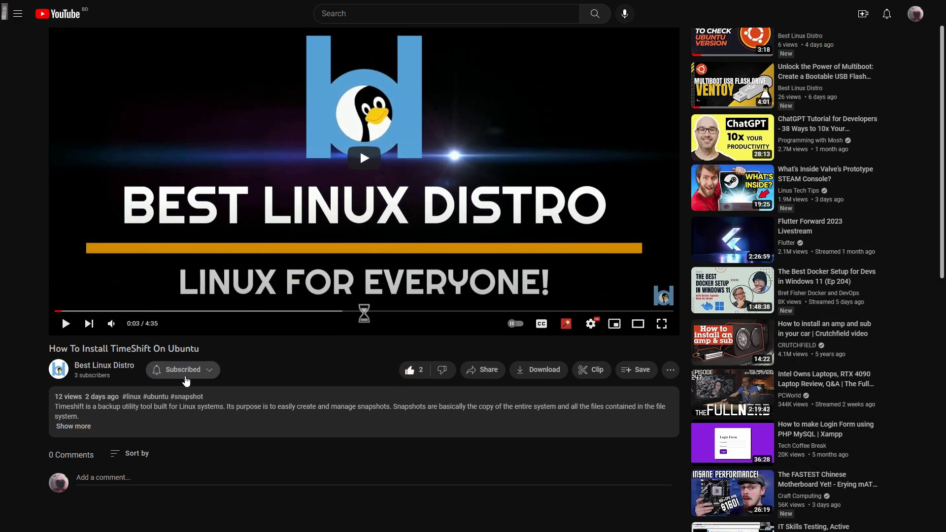